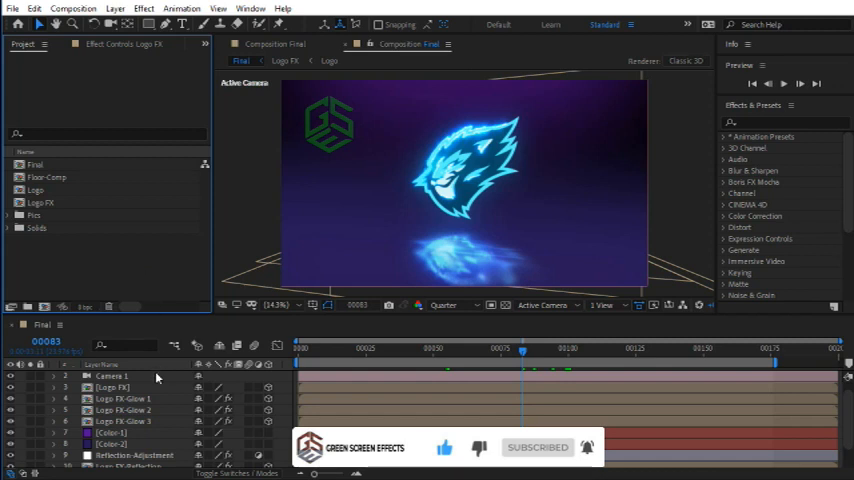
- Enable motion blur for the Logo FX and glow layers in the Final comp
left_click(115, 387)
left_click(157, 400, "shift")
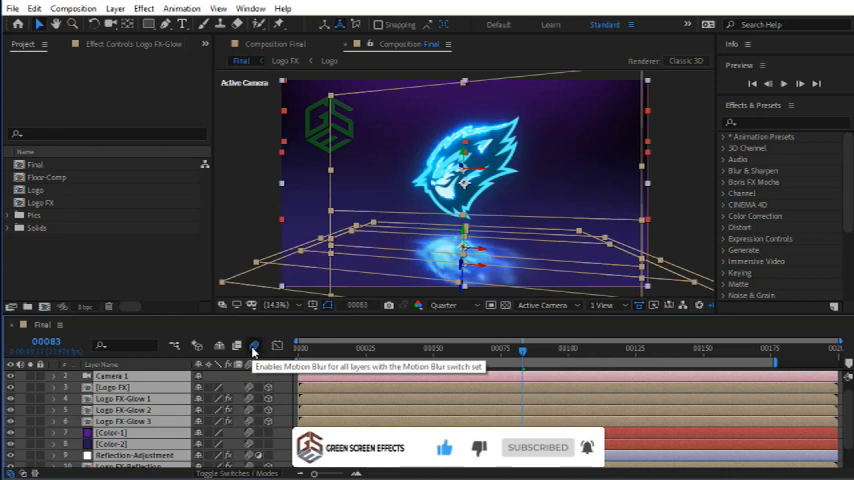
- Review the nested Floor-Comp and Logo compositions from the Project panel
left_click(40, 203)
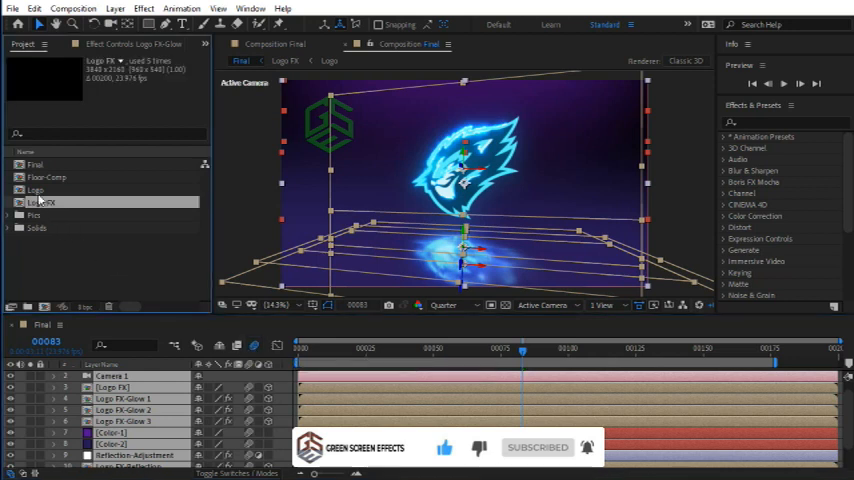
left_click(38, 190, "shift")
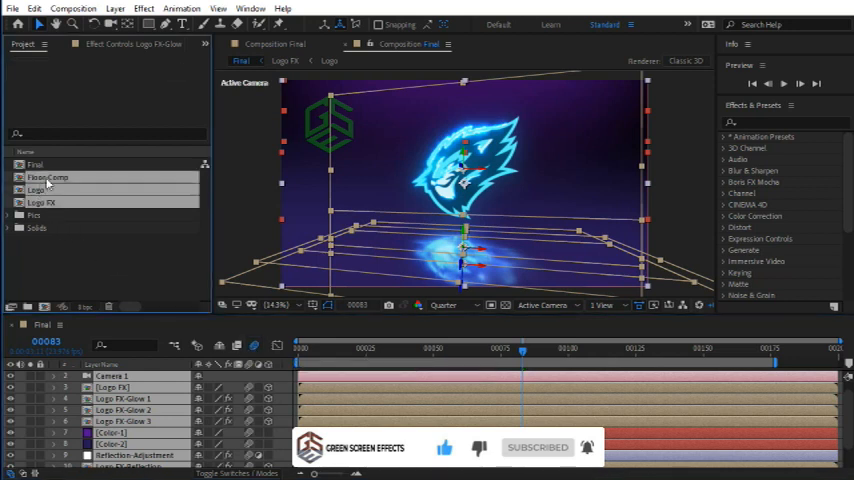
double_click(48, 181)
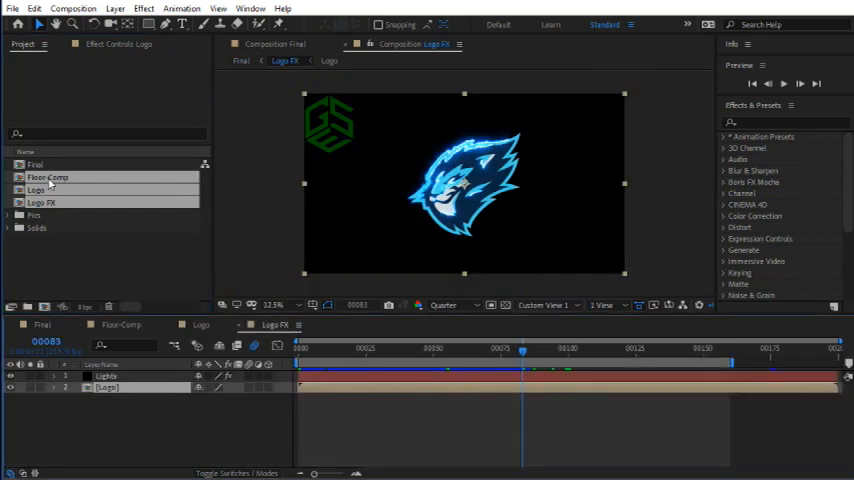
left_click(121, 325)
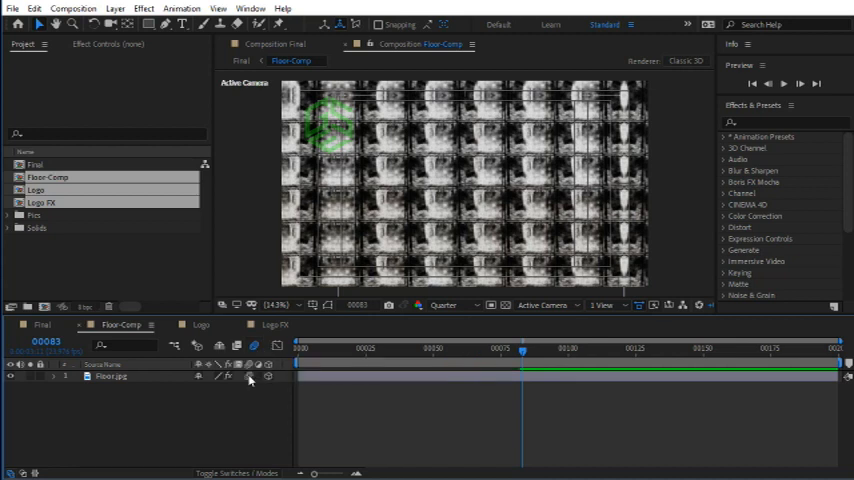
left_click(200, 325)
left_click(251, 377)
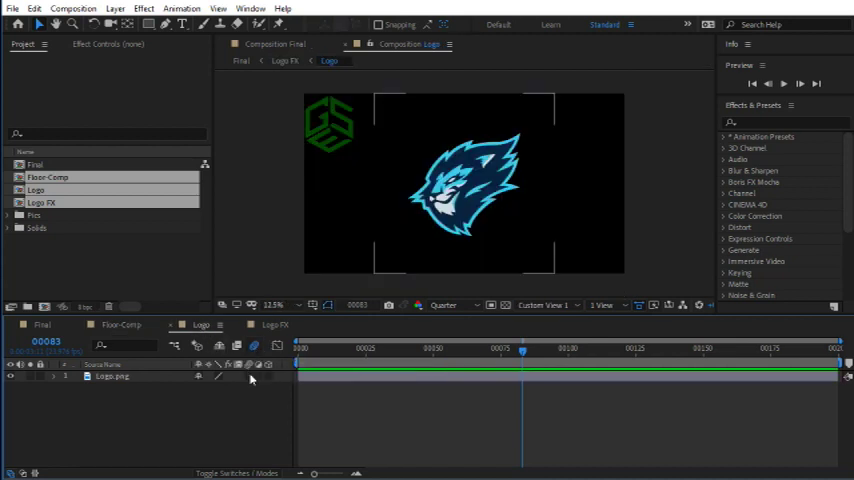
- Review the Logo FX comp, then return to the Final comp with nothing selected
left_click(275, 325)
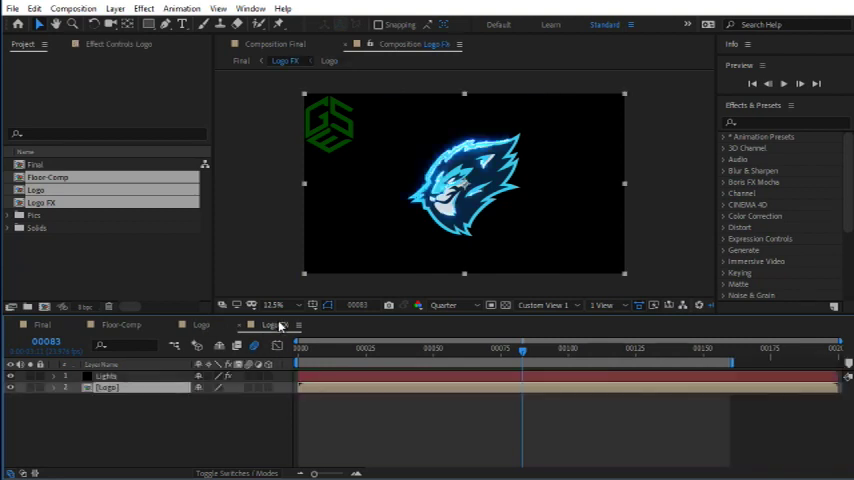
left_click(219, 419)
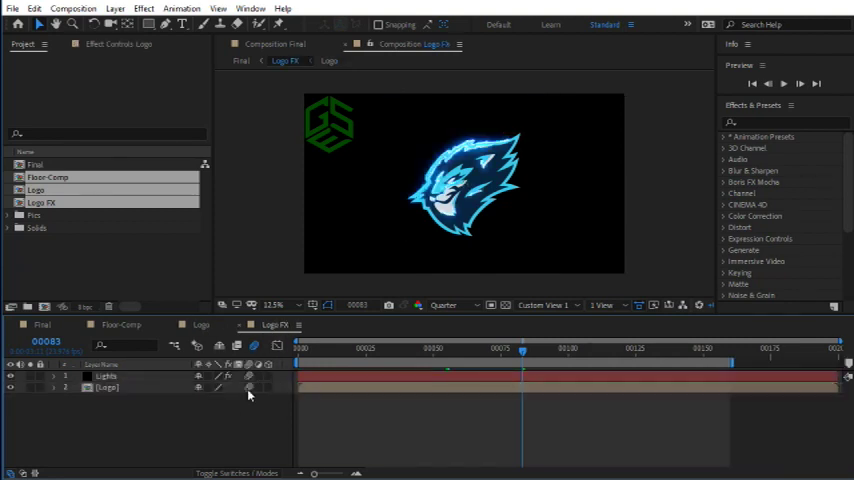
left_click(42, 325)
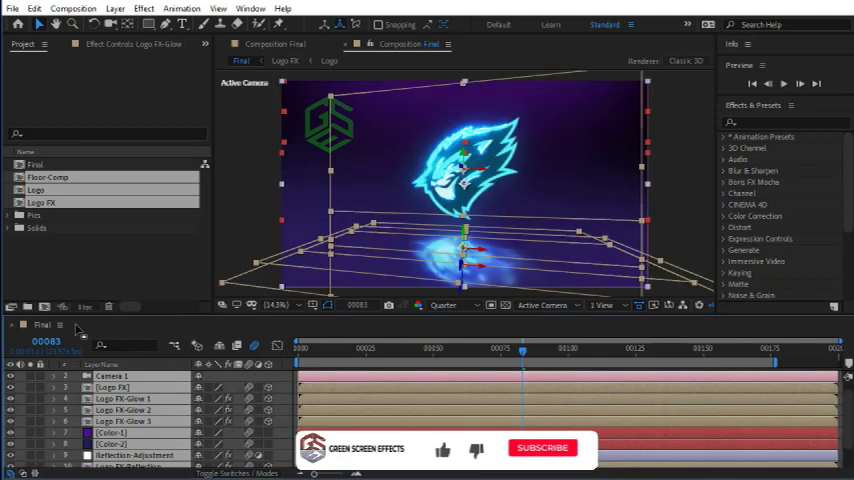
left_click(281, 405)
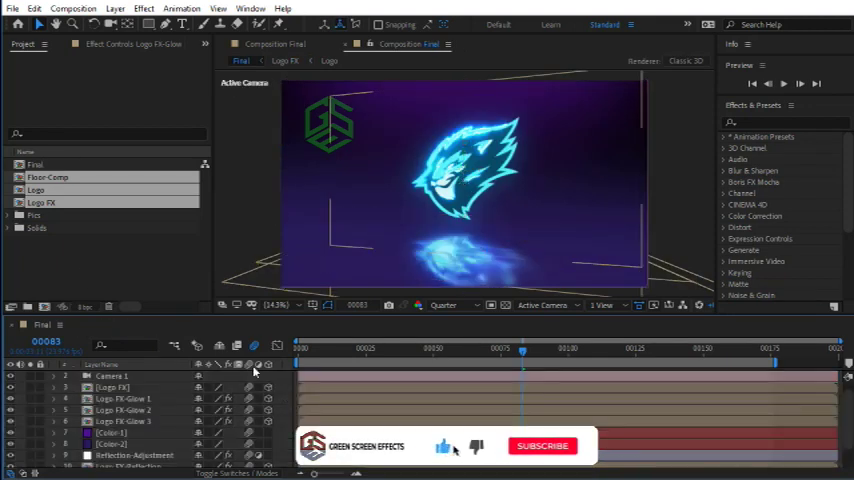
left_click(35, 164)
- Add the Final comp to the Render Queue with quality kept at Best
left_click(73, 8)
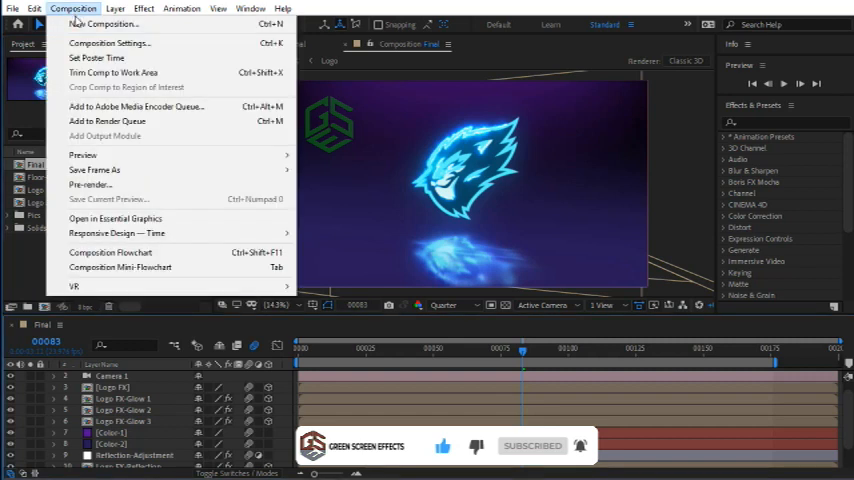
left_click(107, 121)
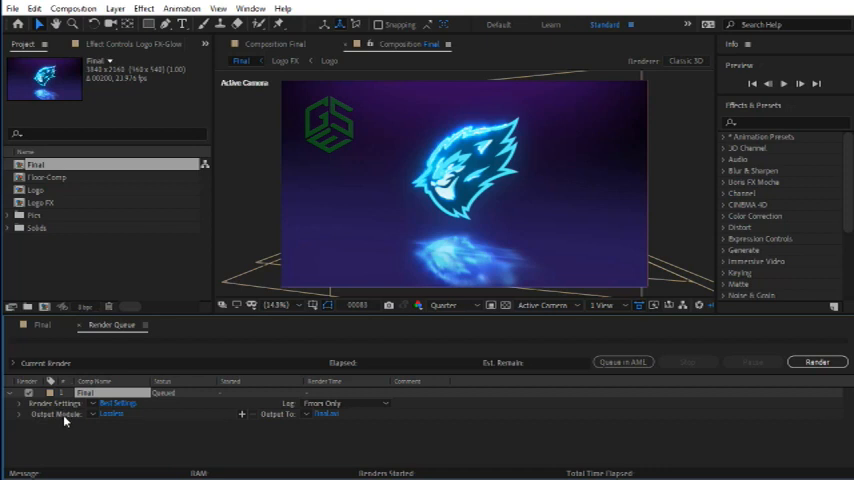
left_click(117, 402)
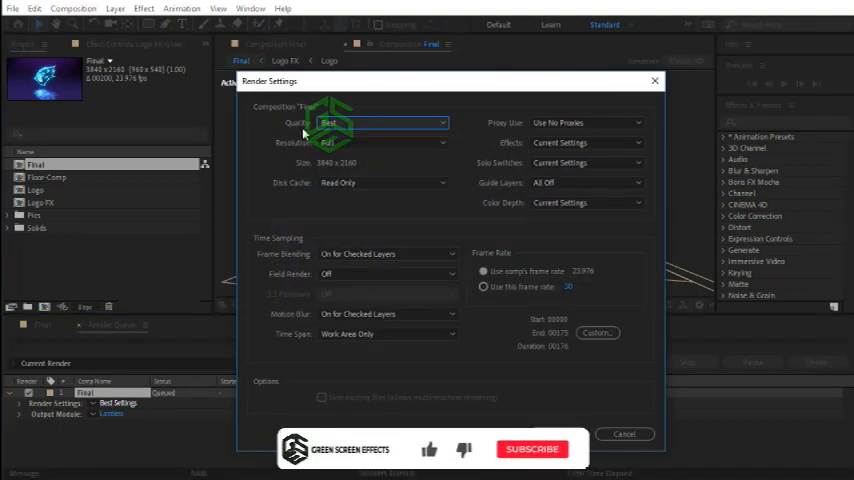
left_click(380, 123)
left_click(345, 135)
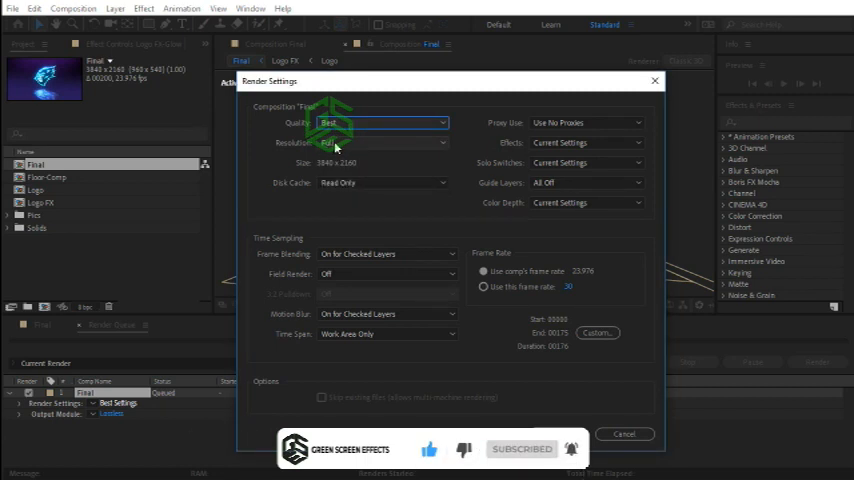
- Keep Full resolution and use the comp's own 23.976 fps frame rate
left_click(336, 143)
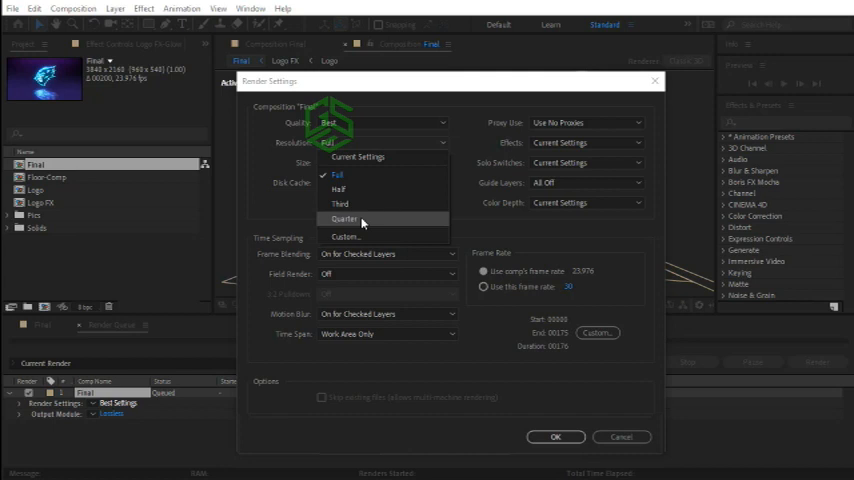
left_click(339, 178)
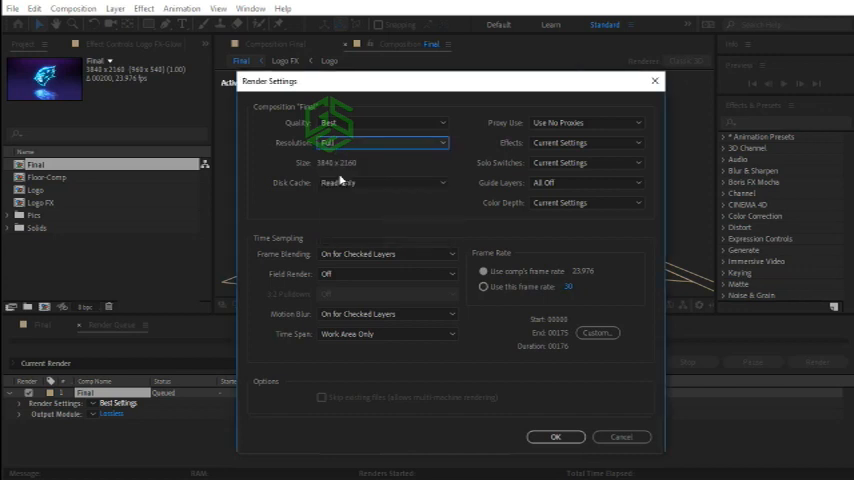
left_click(483, 272)
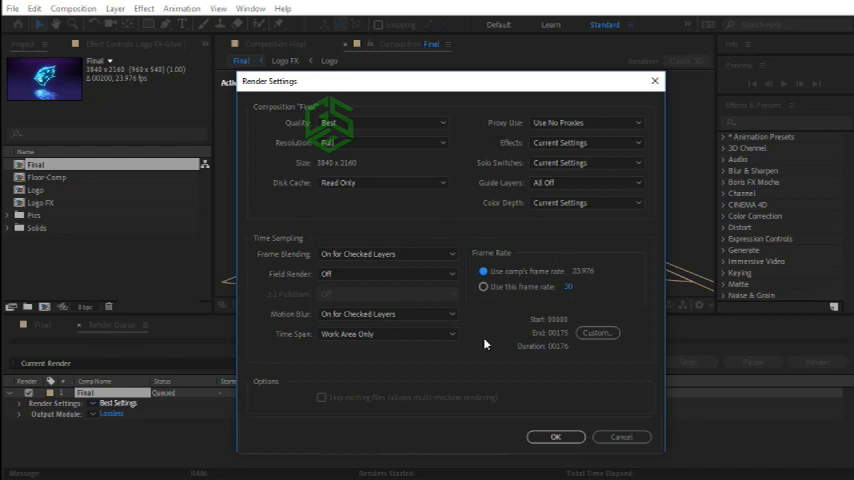
left_click(556, 437)
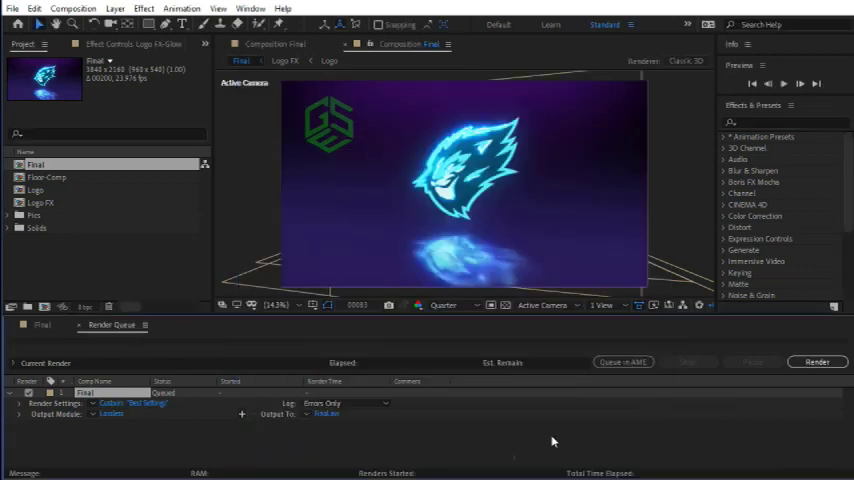
- Set the output module to QuickTime format with the Animation codec
left_click(112, 413)
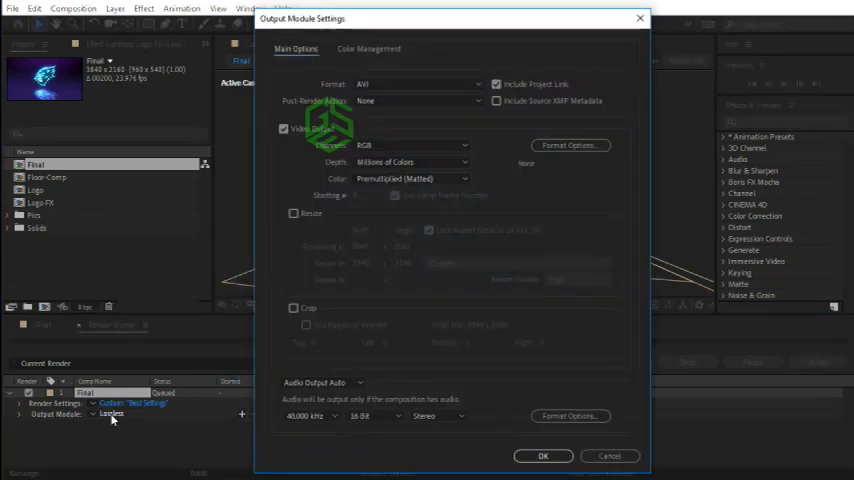
left_click(372, 85)
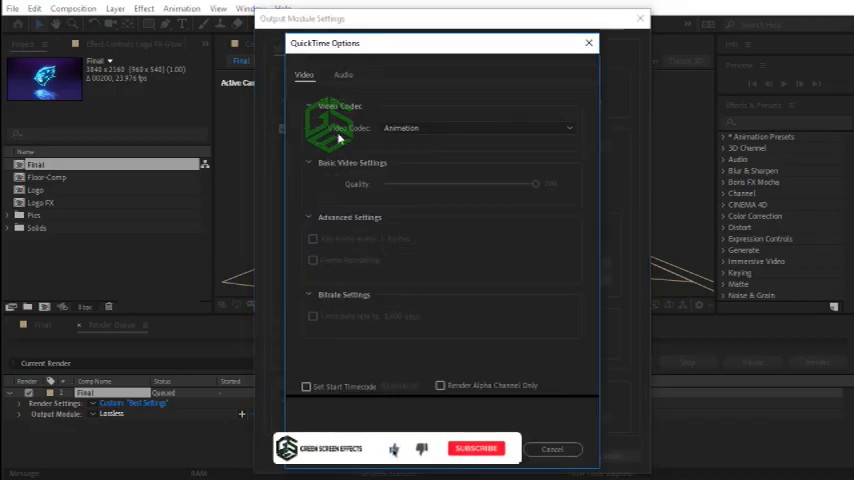
left_click(419, 128)
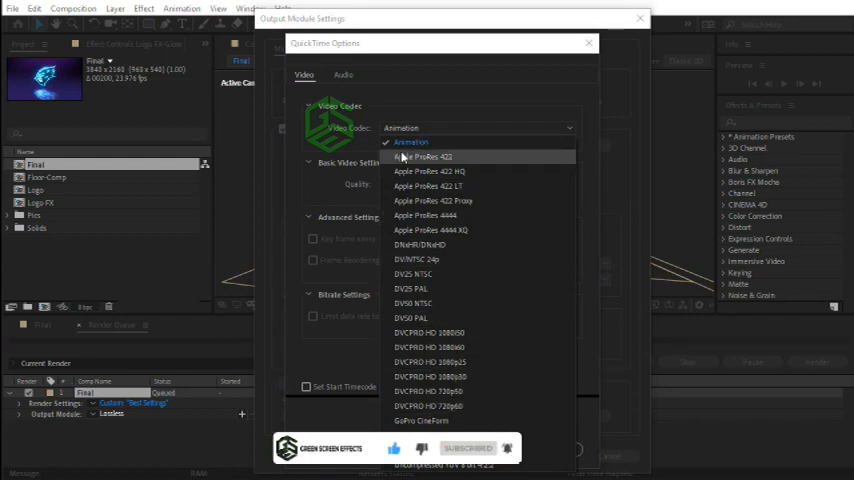
left_click(410, 142)
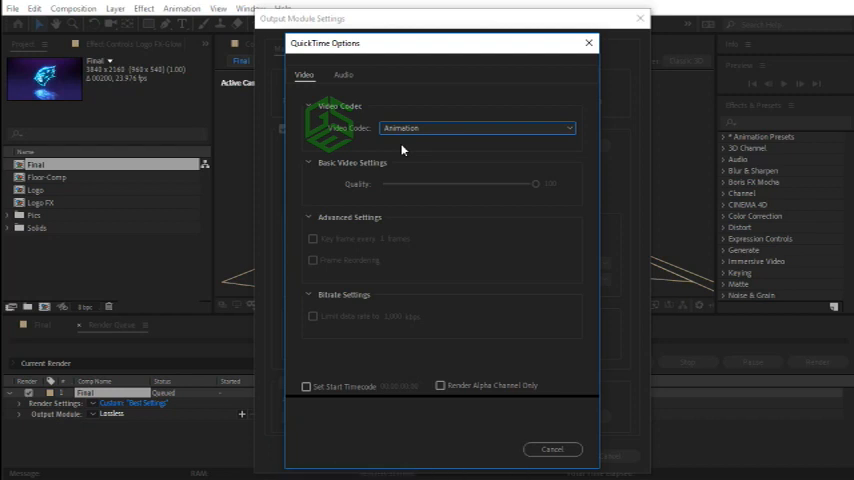
left_click(497, 449)
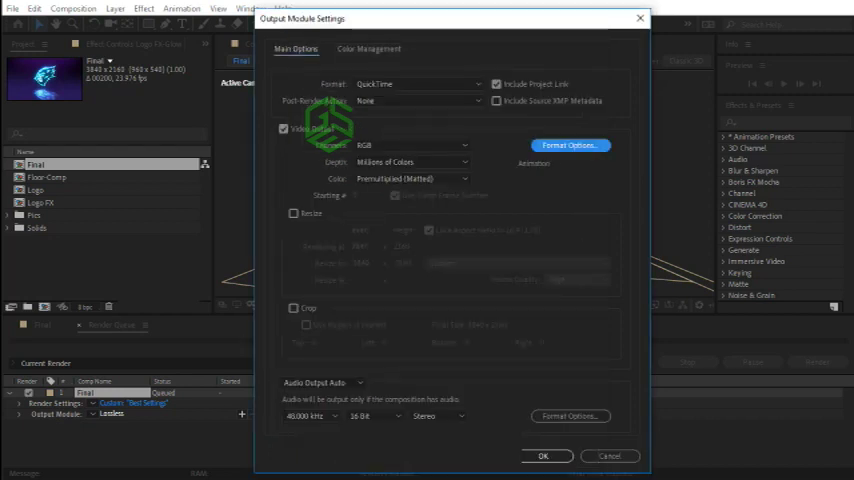
left_click(540, 453)
- Save the render output as Logo Reveal.mov in the Render folder
left_click(326, 415)
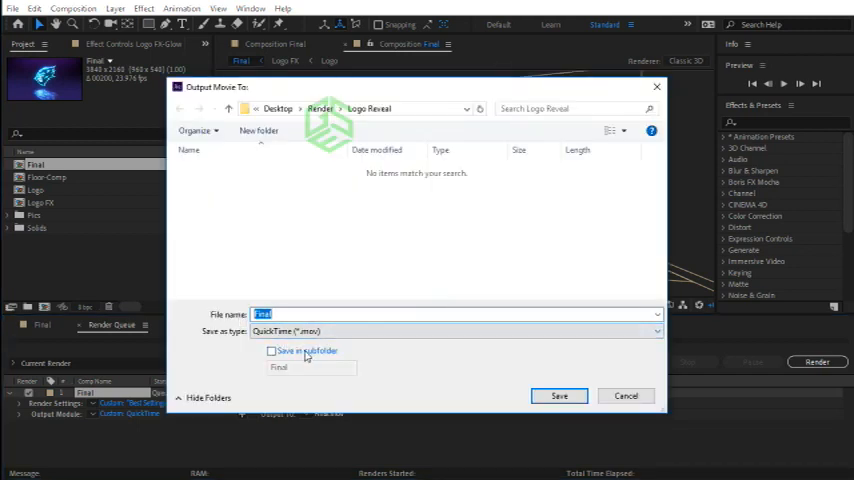
type("Logo Reveal")
left_click(559, 396)
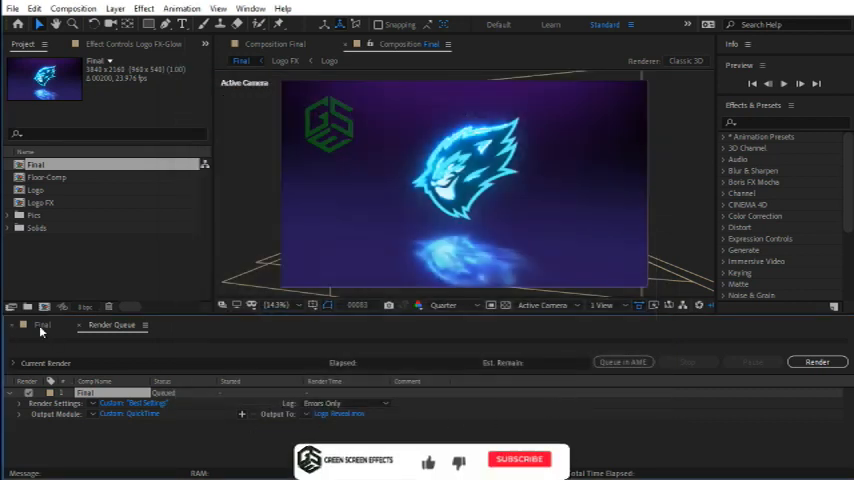
left_click(41, 325)
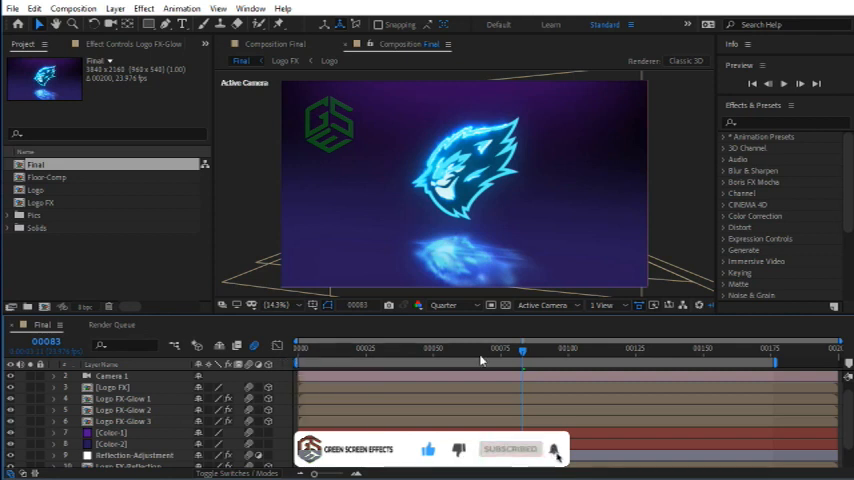
left_click(772, 348)
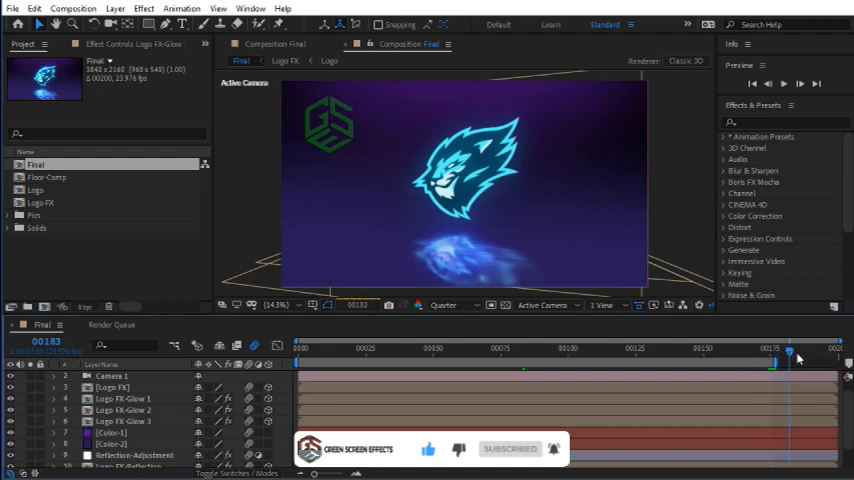
mouse_move(772, 350)
left_mouse_down()
mouse_move(840, 350)
mouse_move(772, 350)
left_mouse_up()
left_click(111, 325)
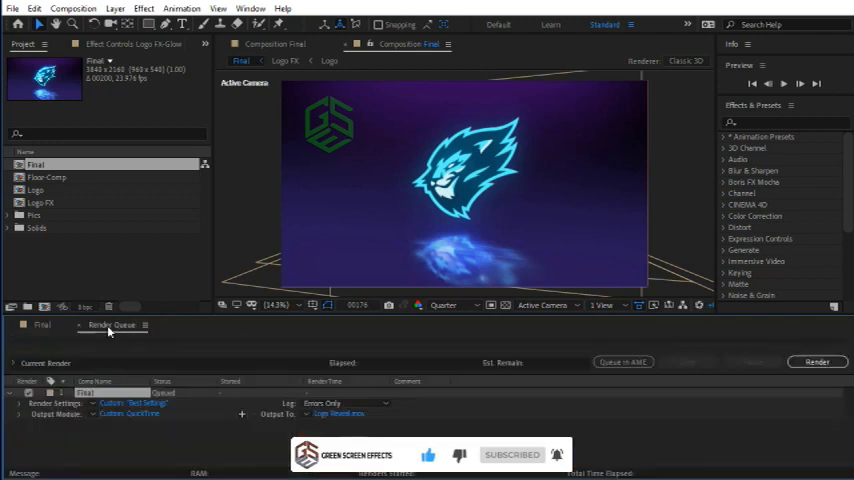
- Start rendering the queued Final comp to Logo Reveal.mov
left_click(812, 364)
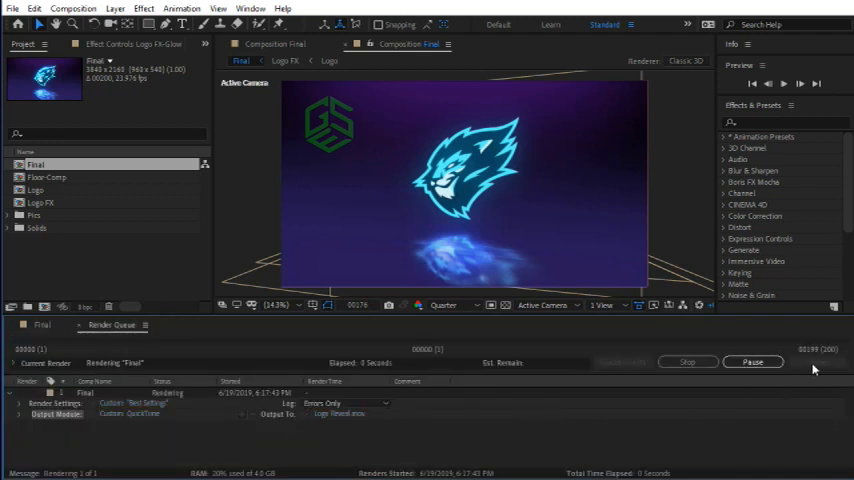